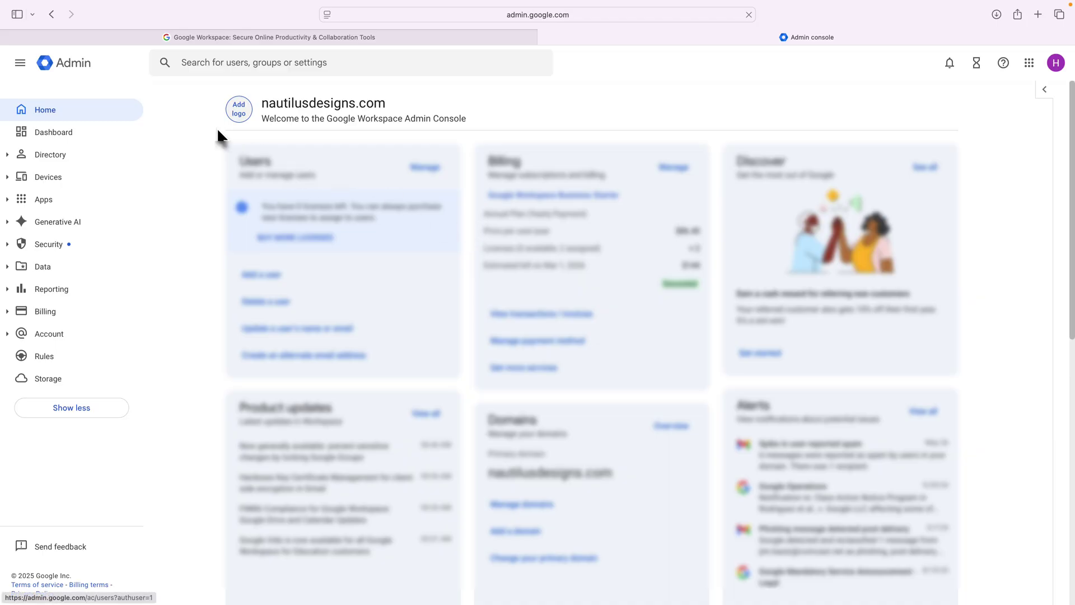
Step: Open the admin user from the Directory users list and begin adding alternate emails
left_click(50, 157)
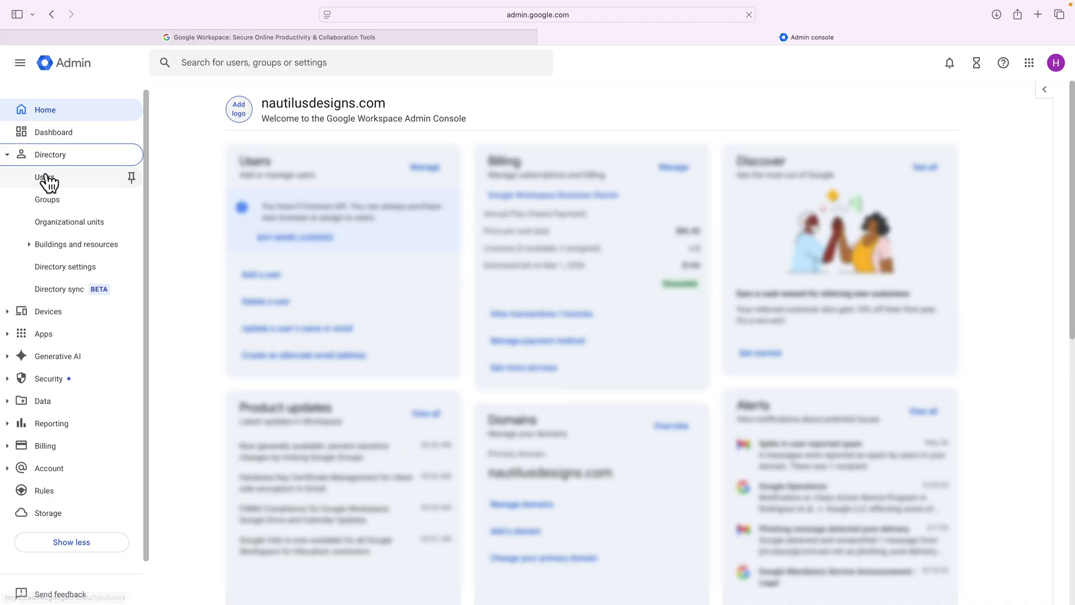
left_click(47, 181)
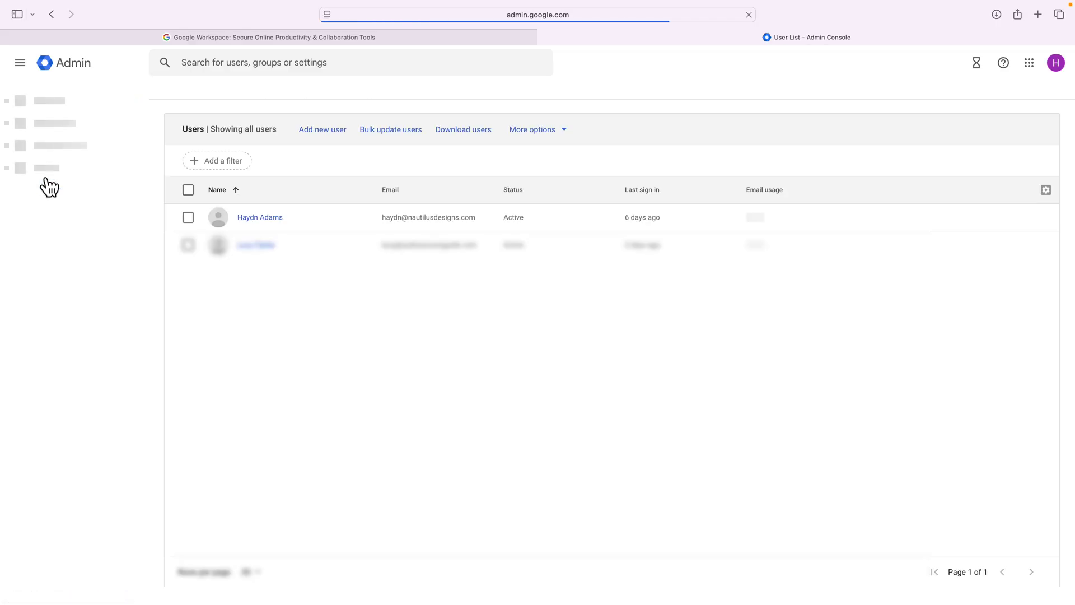
left_click(253, 220)
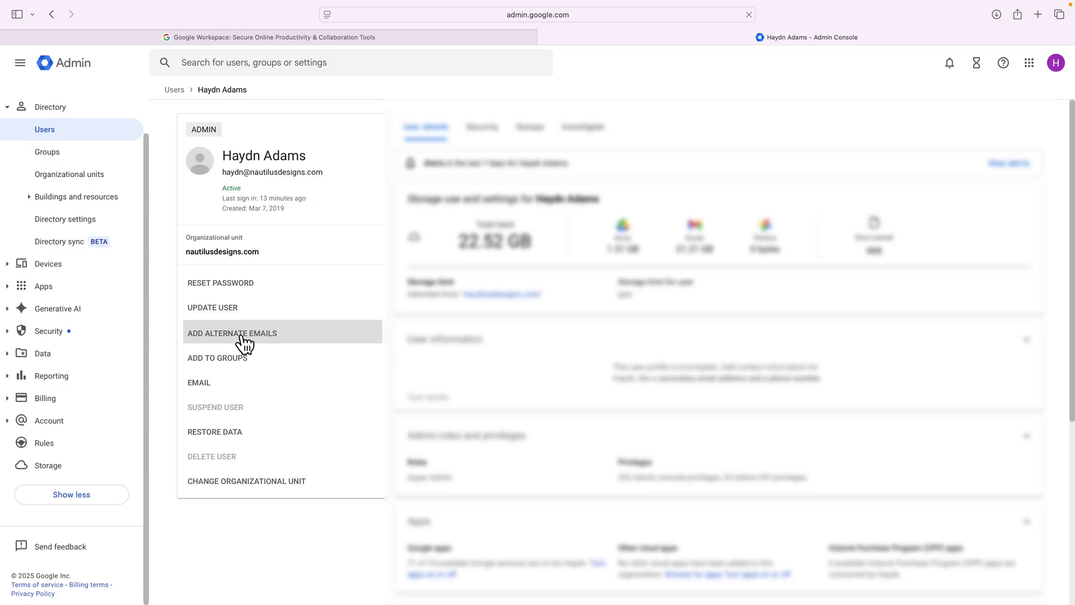
left_click(275, 335)
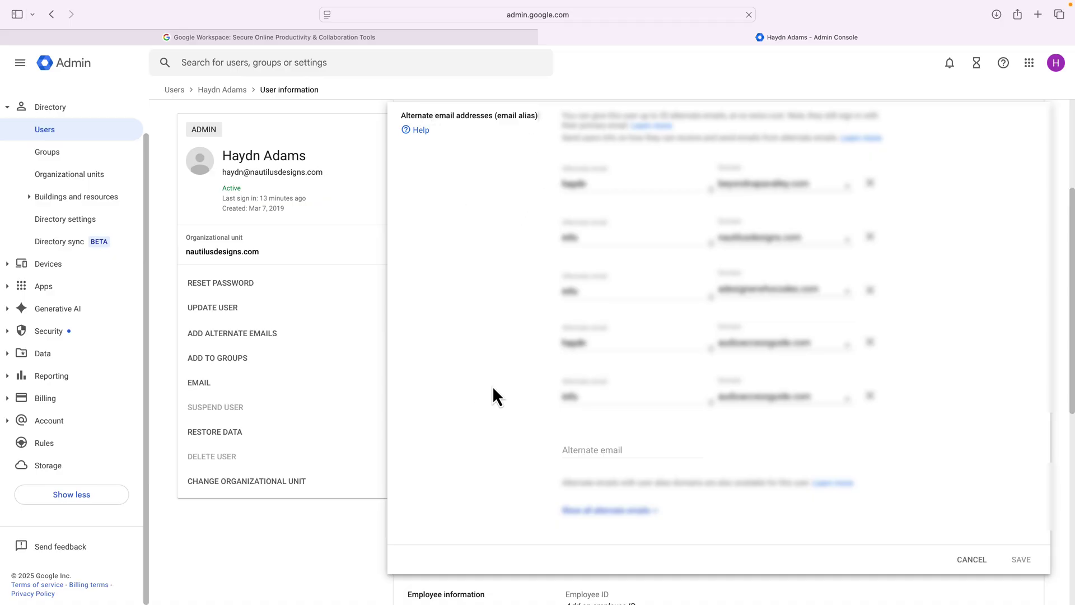
left_click(594, 448)
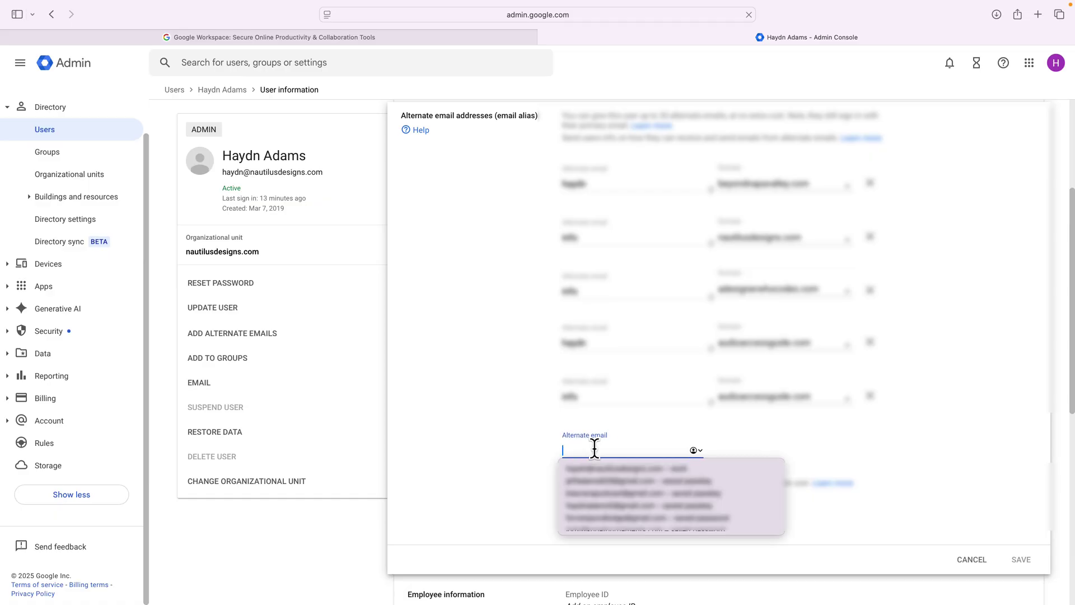
key("Escape")
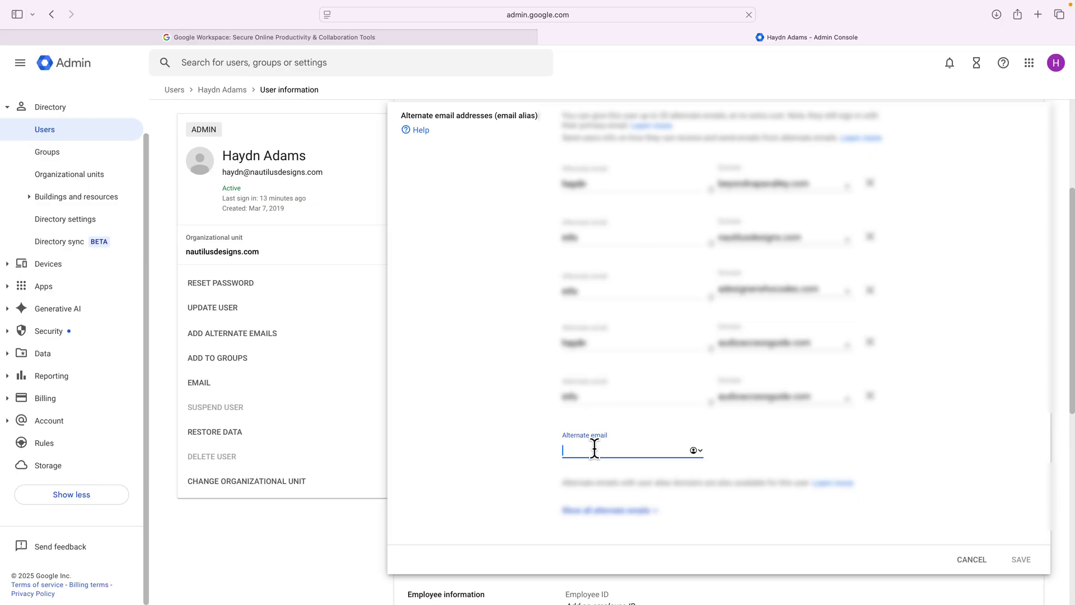
type("info")
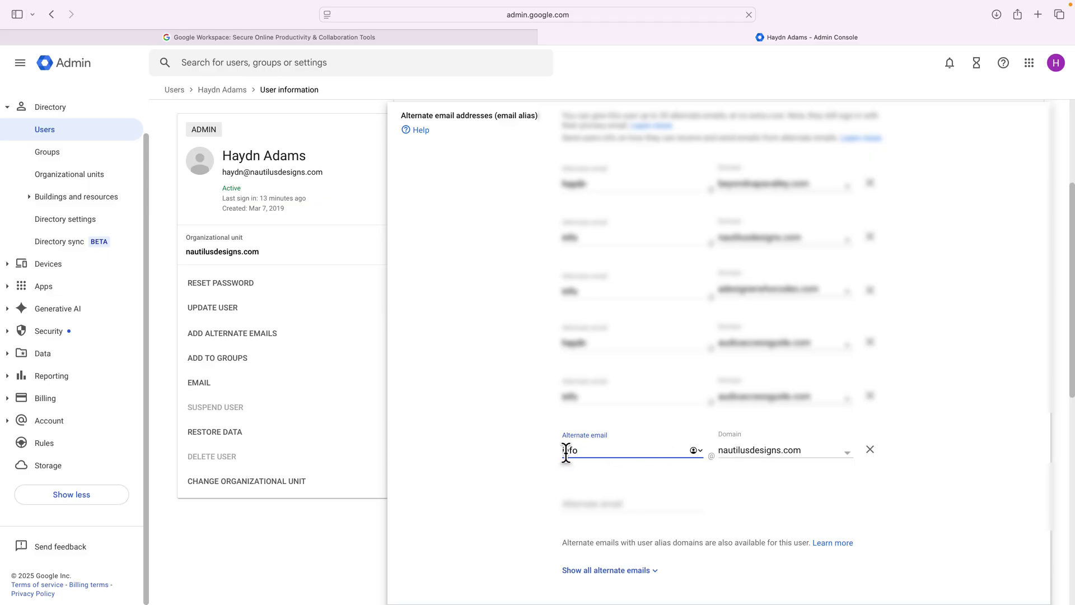
left_click(701, 493)
scroll(700, 493, "down", 4)
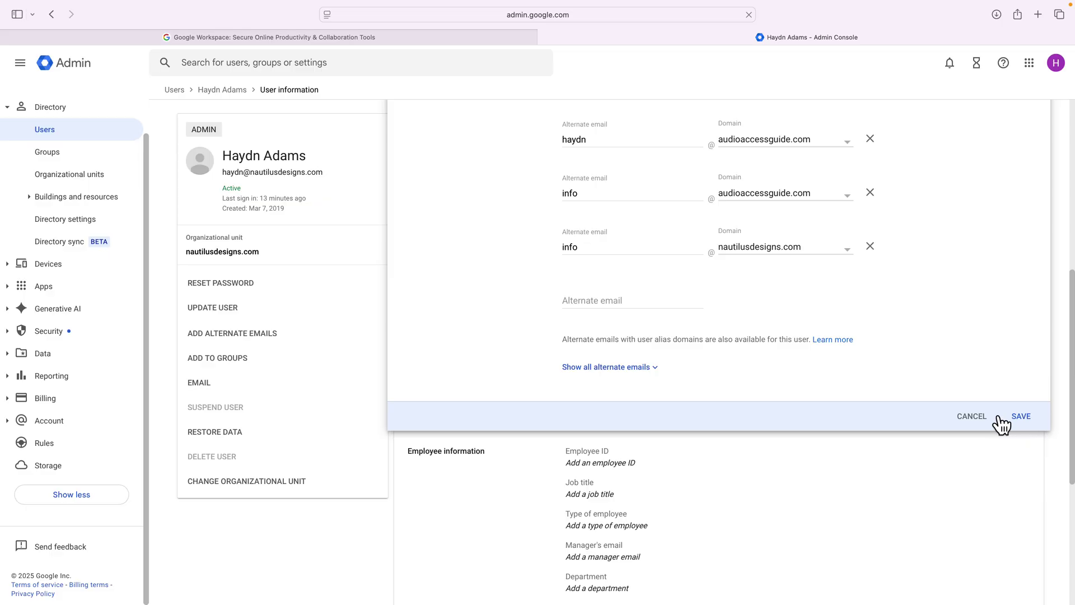
Step: Save the pending alias change when leaving for Domains, then open the Manage domains list
left_click(69, 425)
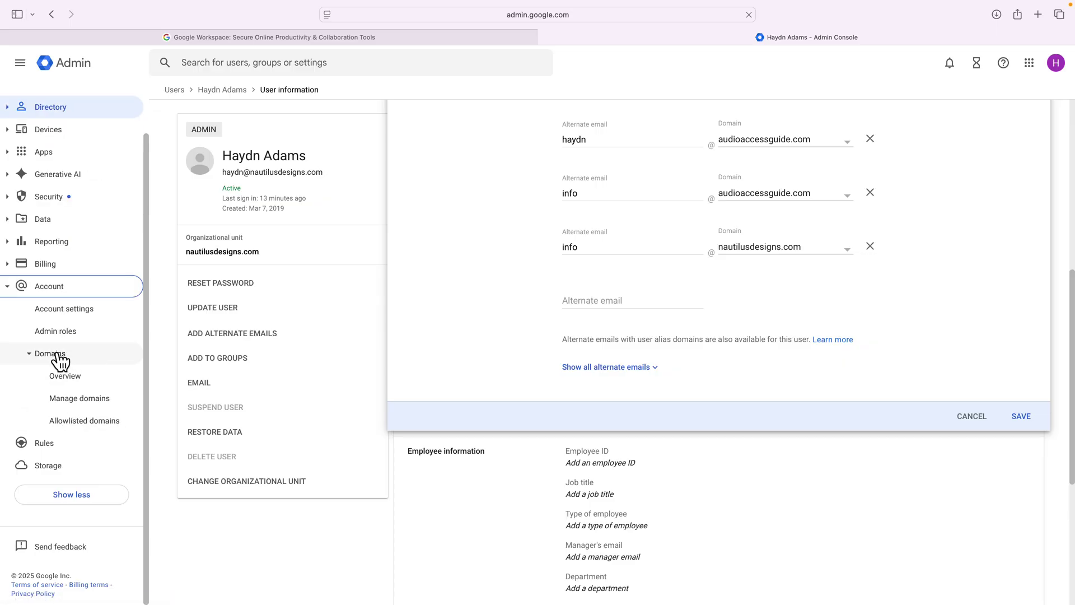
left_click(58, 354)
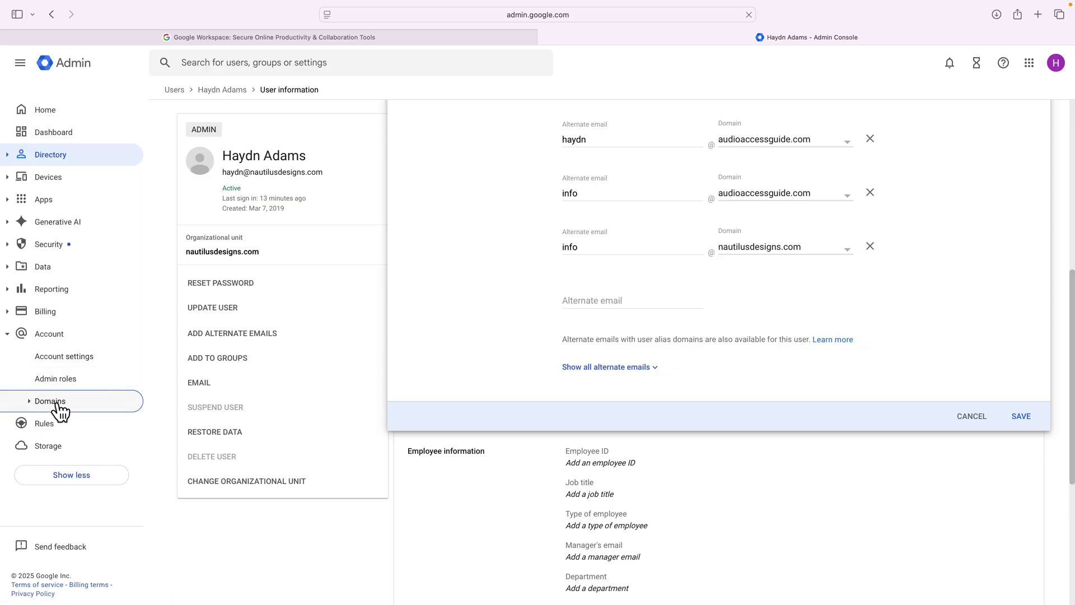
left_click(59, 404)
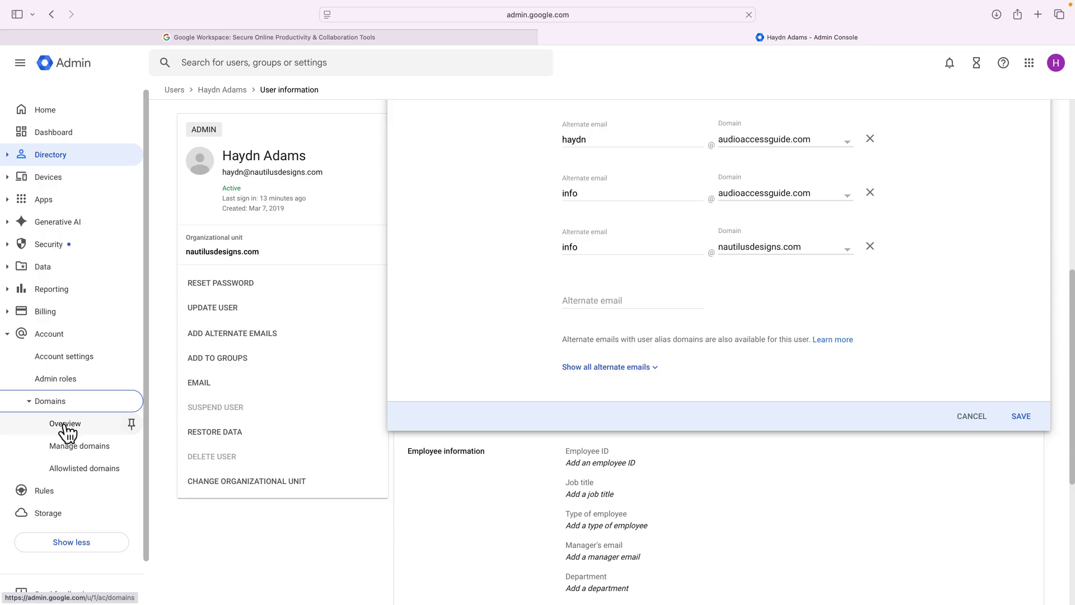
left_click(63, 424)
left_click(137, 431)
left_click(63, 425)
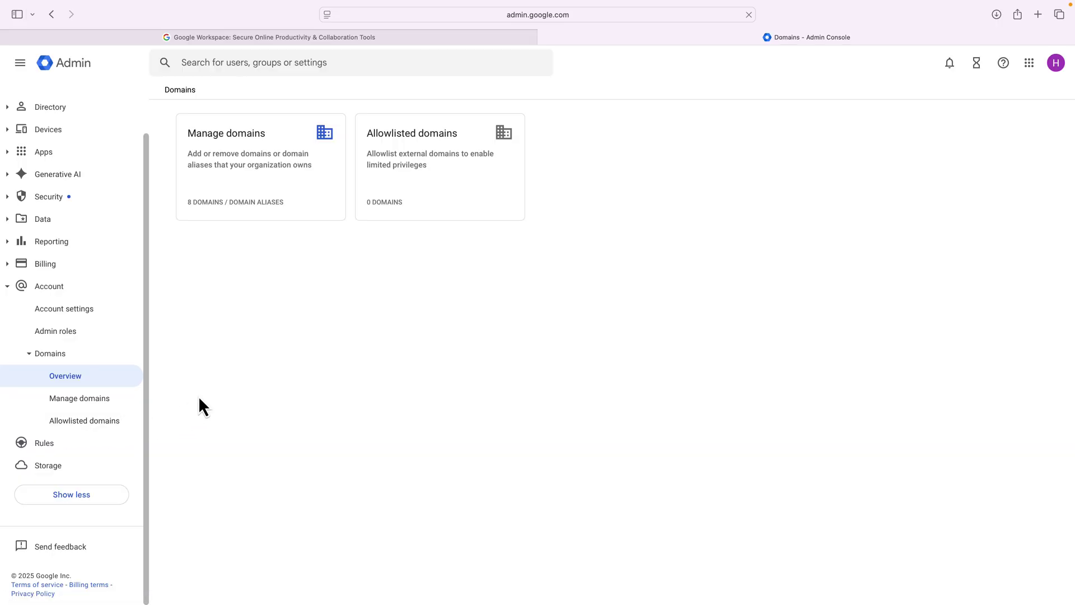
left_click(236, 144)
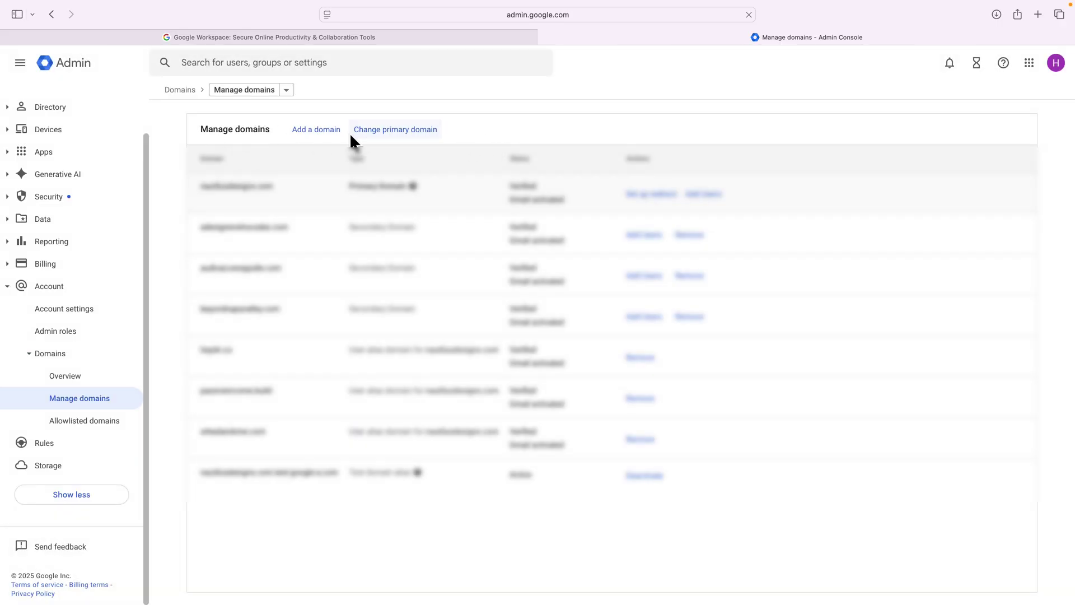
Step: Begin adding a new domain and choose User alias domain as its type
left_click(317, 132)
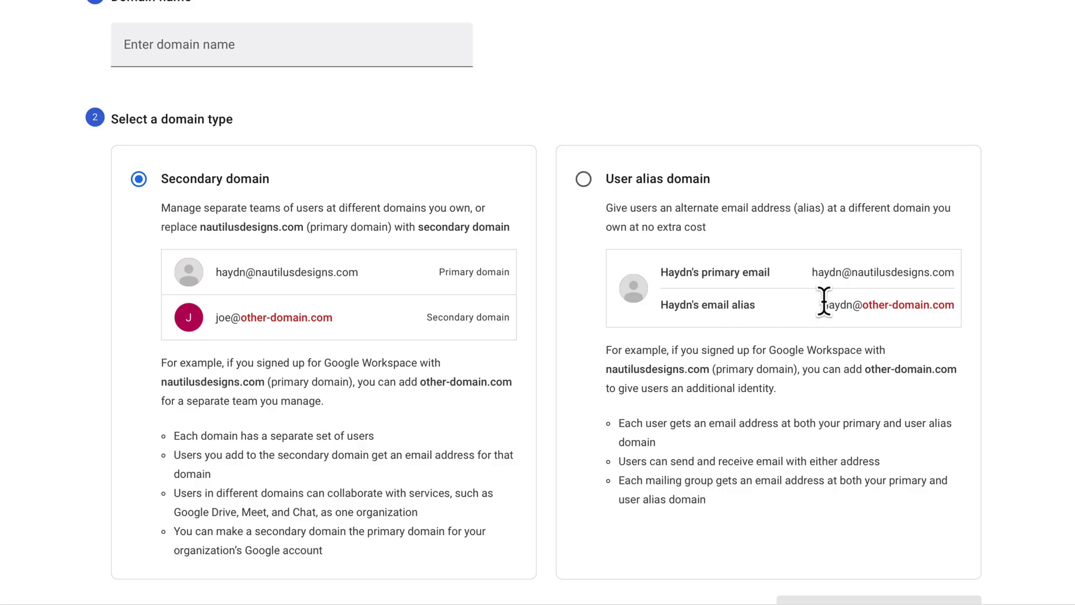
left_click_drag(861, 306, 959, 307)
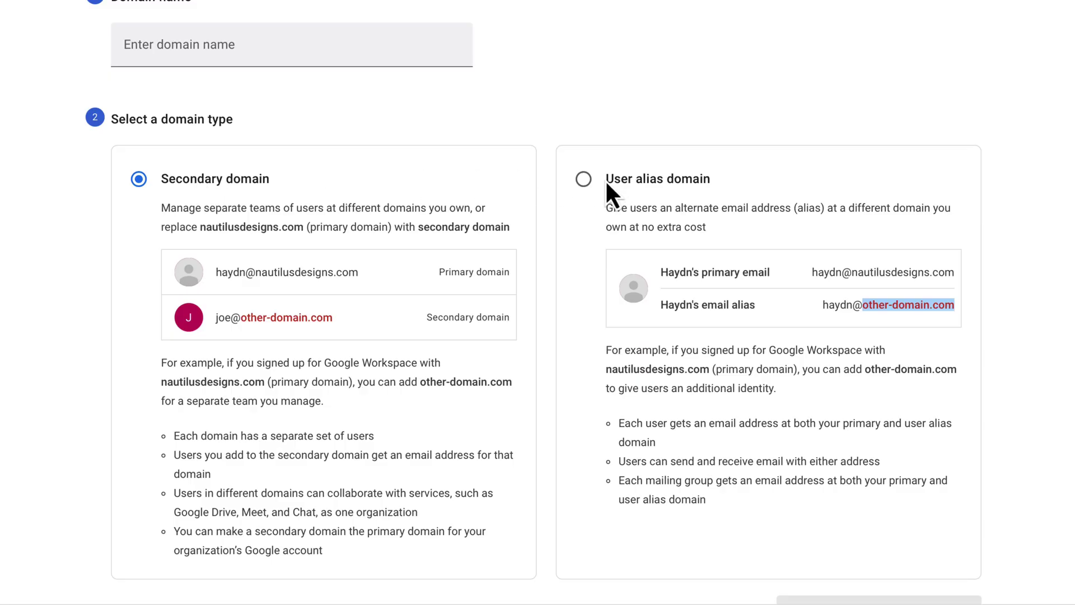
left_click(584, 179)
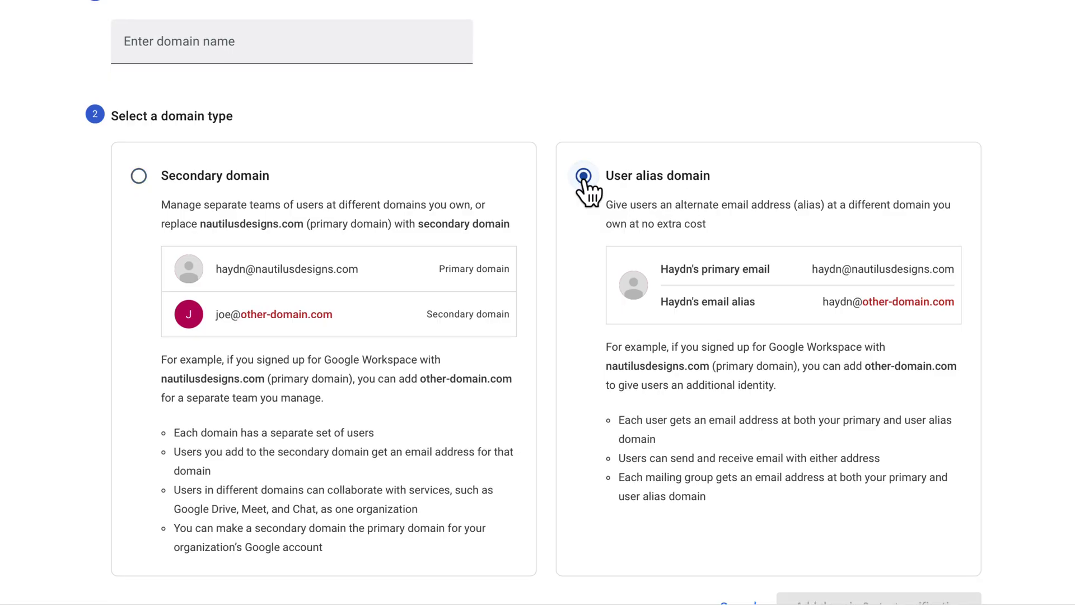
scroll(634, 198, "down", 1)
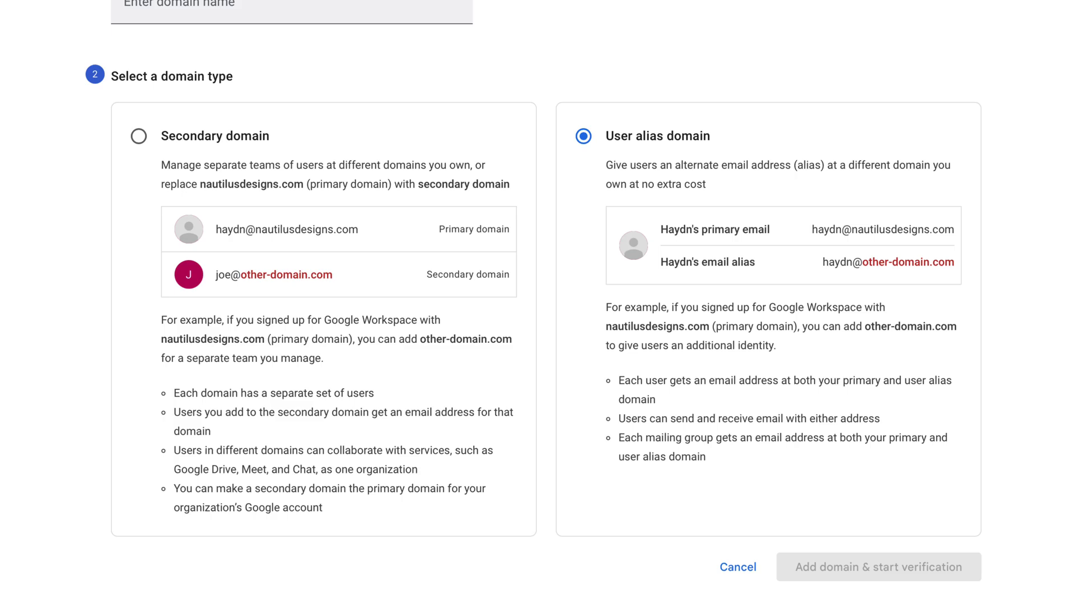
Step: Submit wheelandvine.com as the alias domain, which is rejected as already in use
left_click(416, 2)
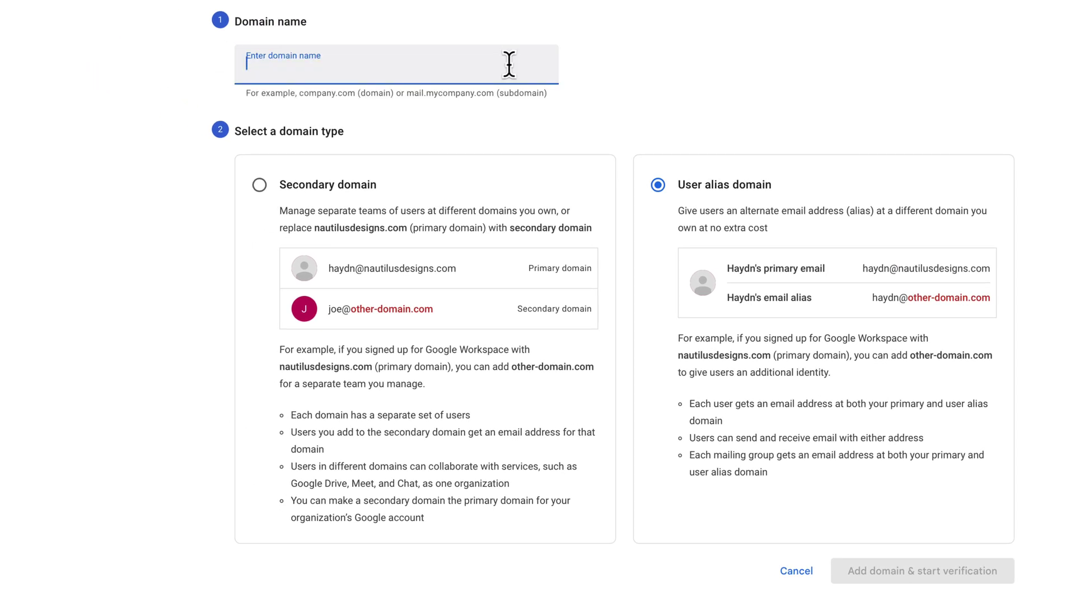
type("wheelandvine.com")
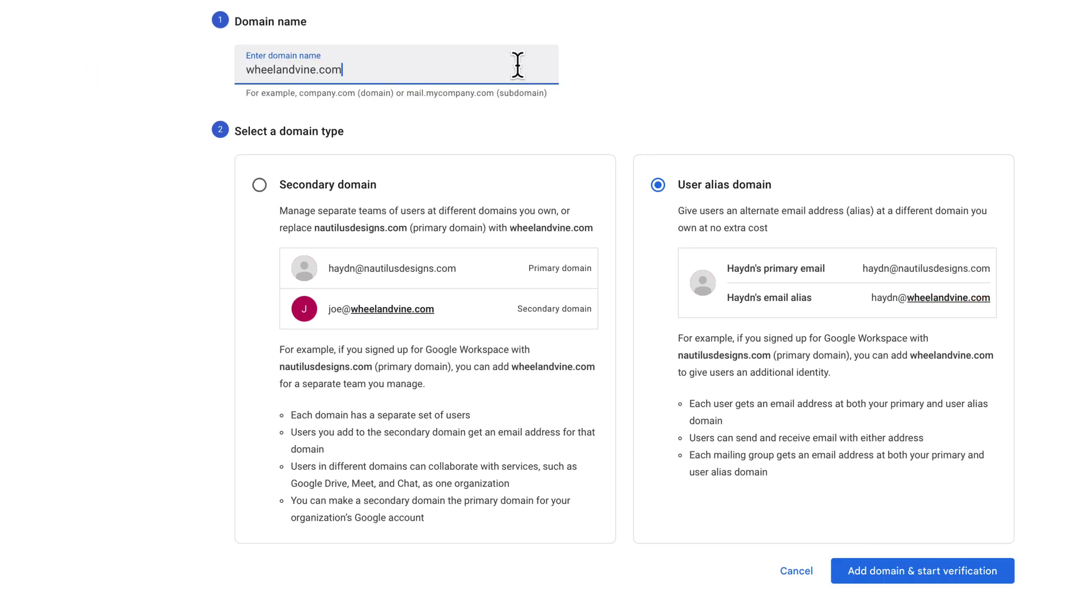
left_click(662, 109)
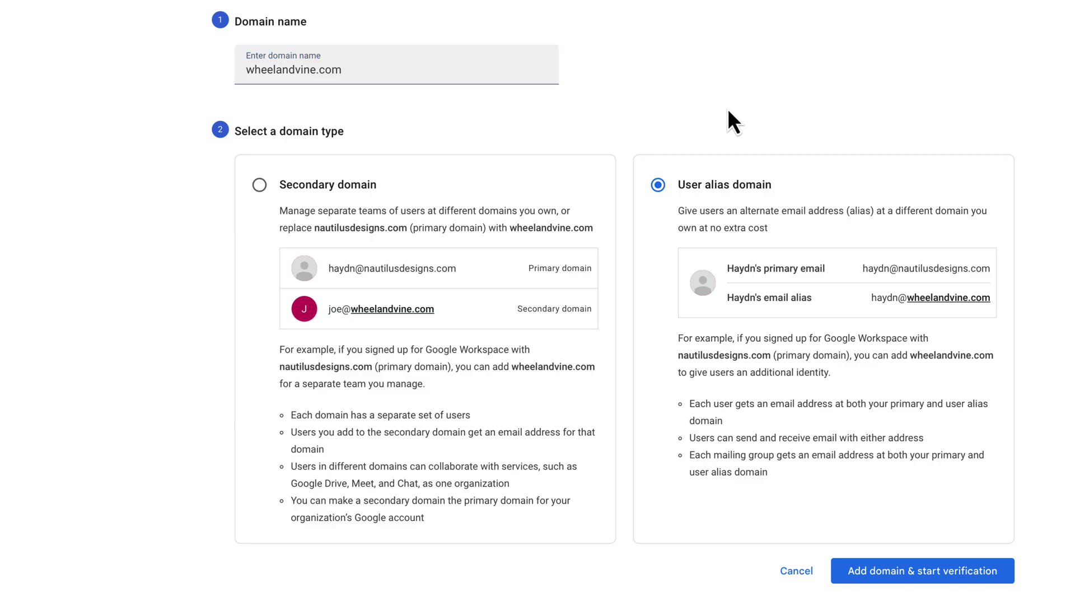
left_click(933, 577)
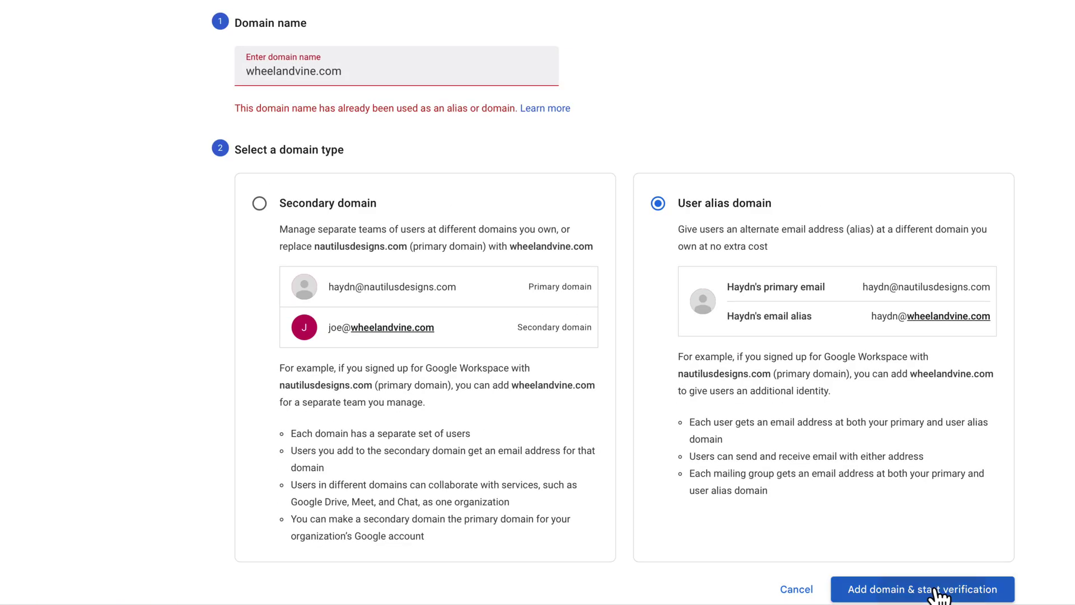
left_click(936, 591)
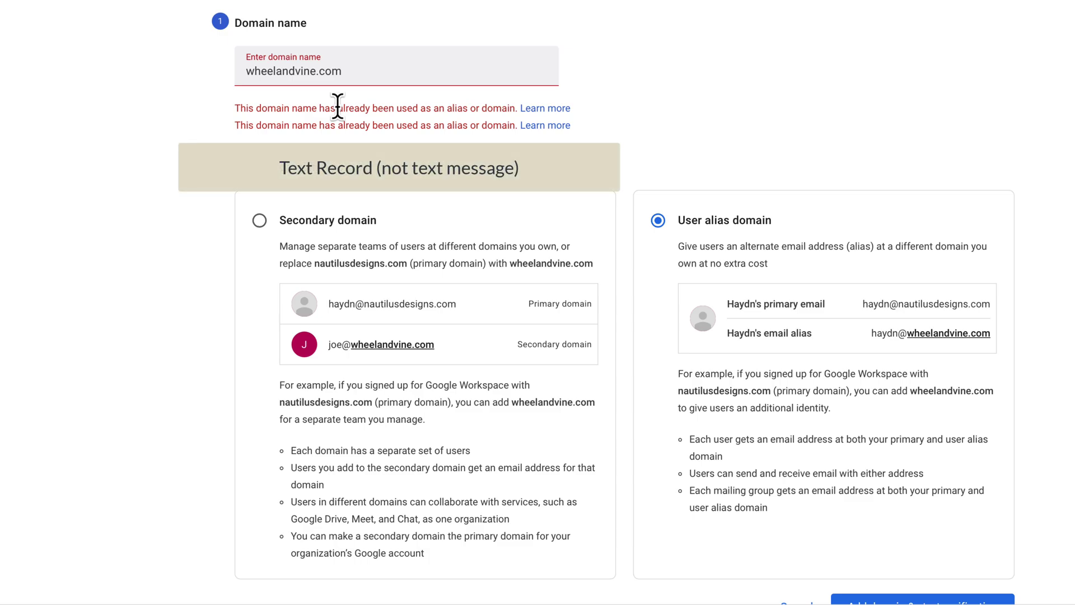
Step: Correct the domain name to wheelandvinee.com
left_click(320, 65)
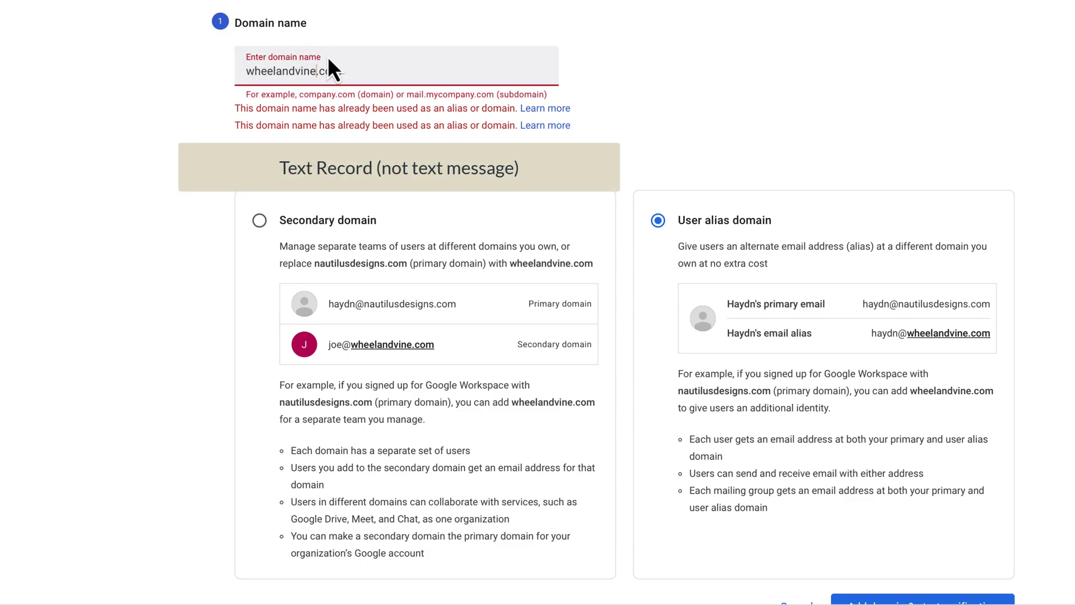
type("e")
left_click(734, 96)
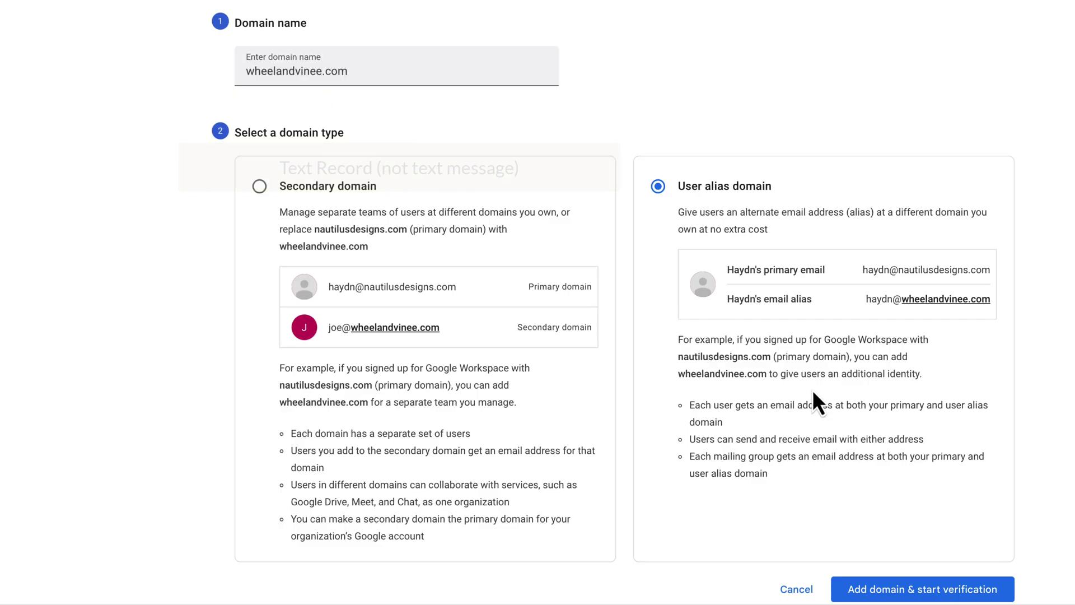
Step: Submit wheelandvinee.com for verification and begin its domain setup
left_click(957, 585)
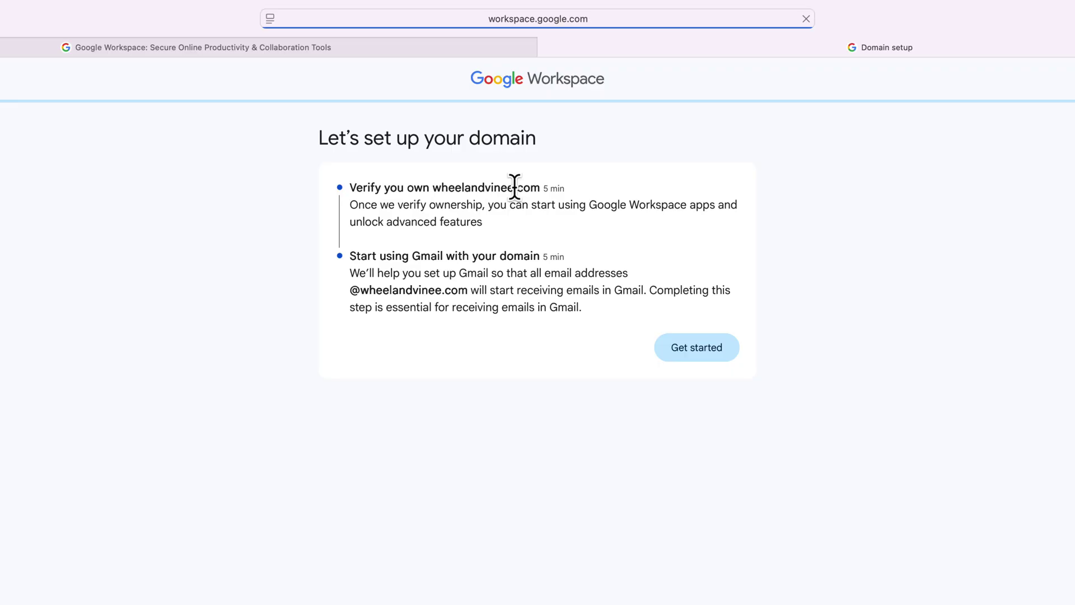
left_click(697, 358)
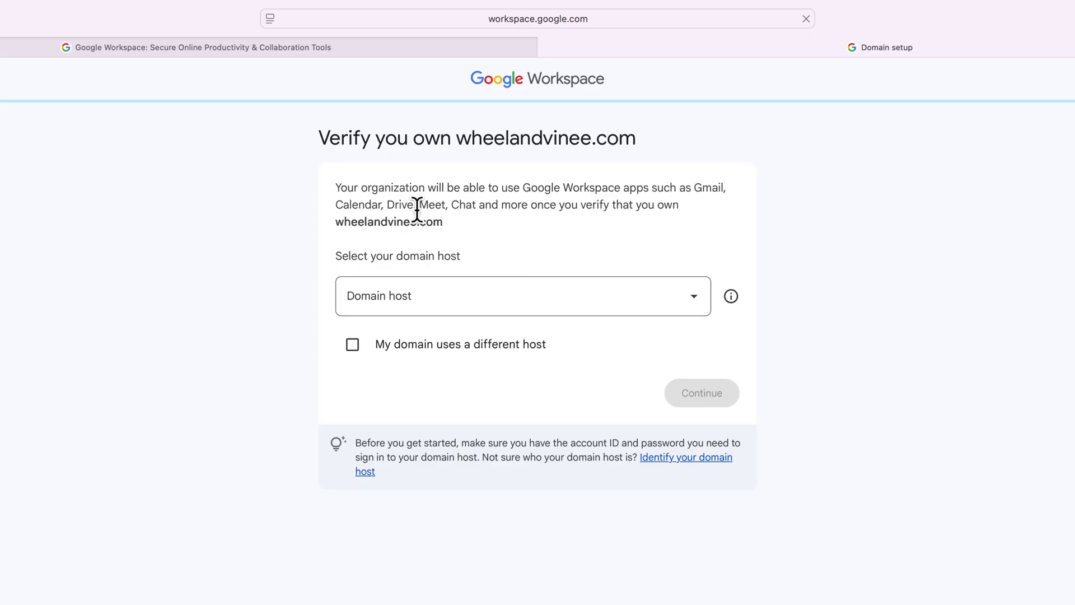
left_click(437, 301)
left_click(287, 297)
Step: Mark the domain as using a different host and display the TXT and CNAME verification records
left_click(352, 344)
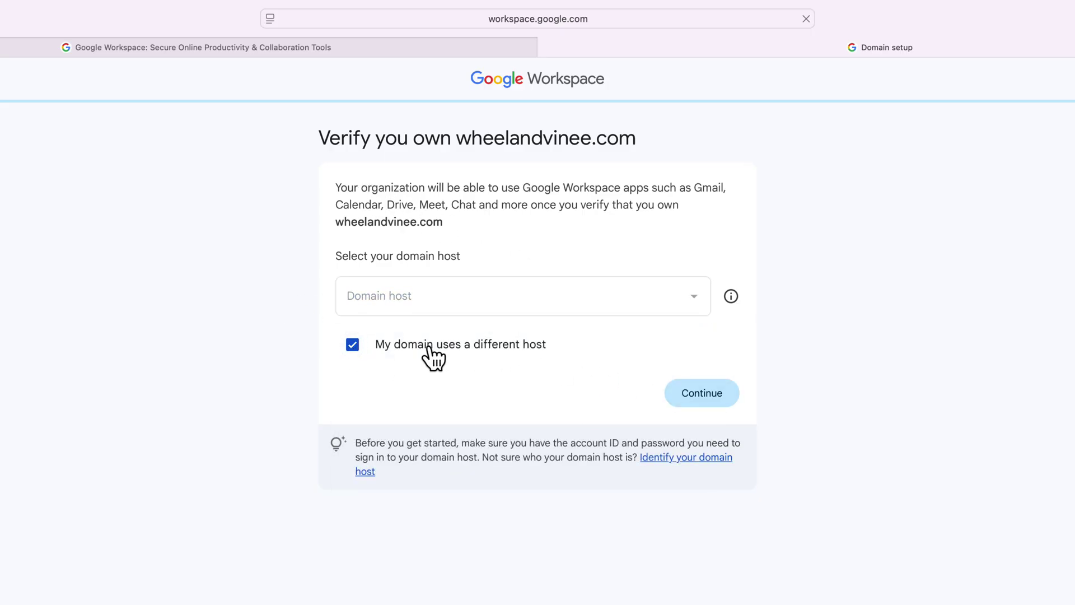
left_click(700, 396)
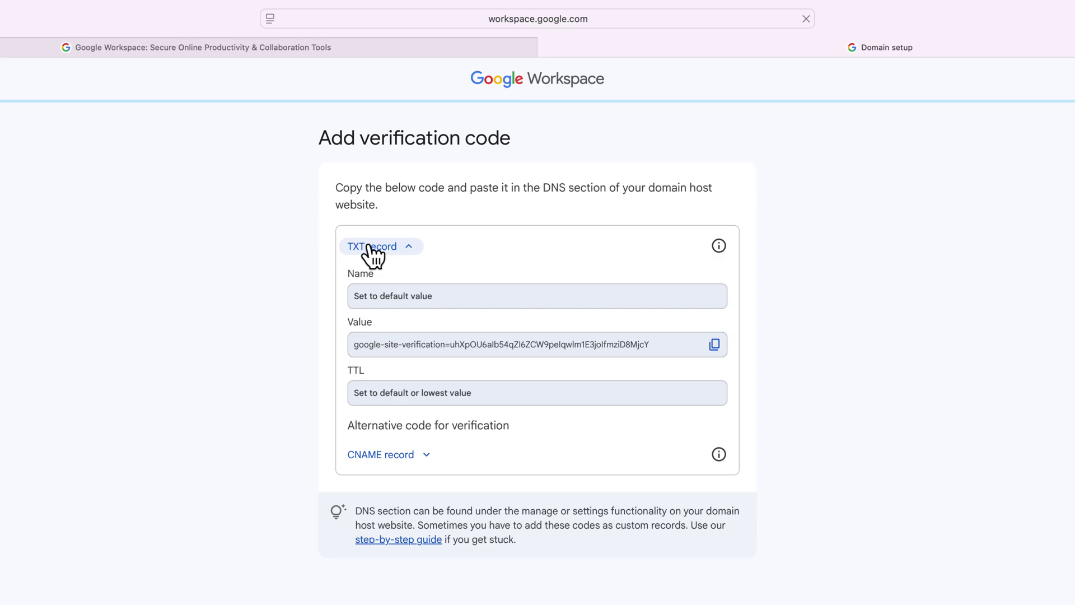
left_click(395, 456)
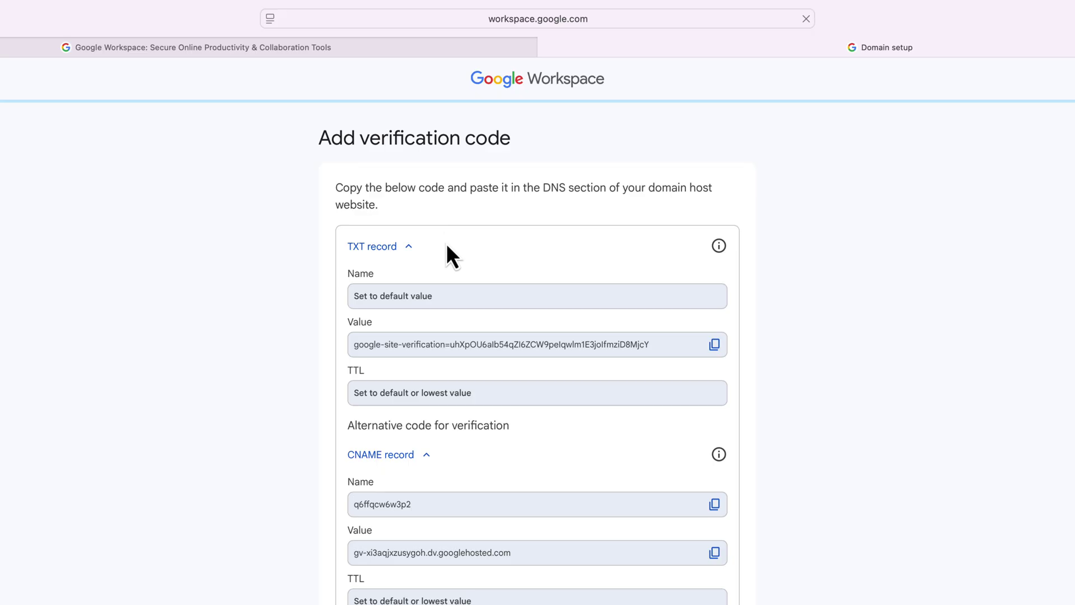
scroll(451, 246, "down", 1)
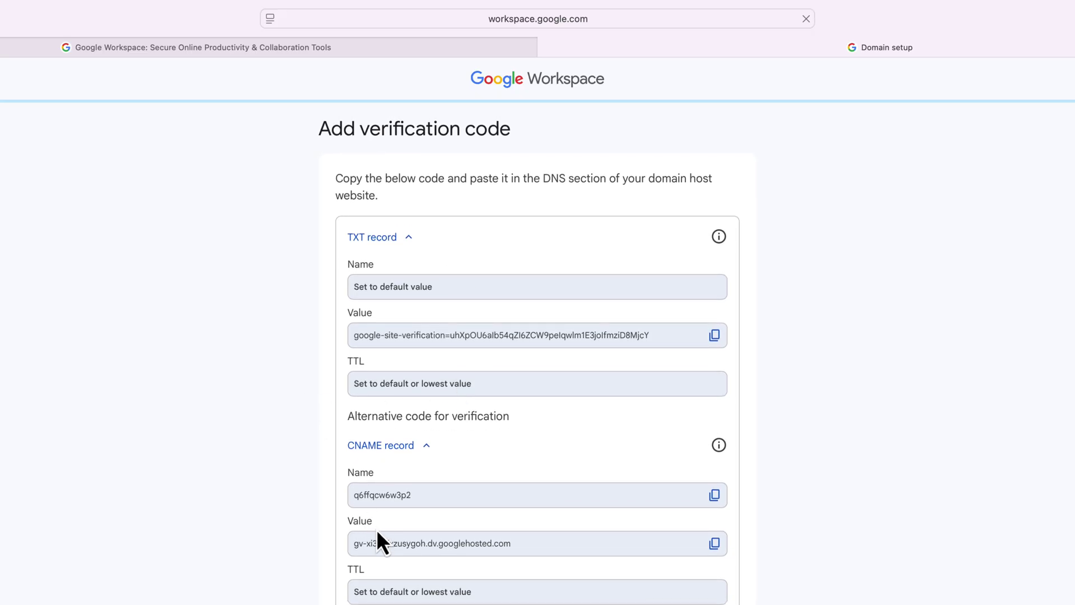